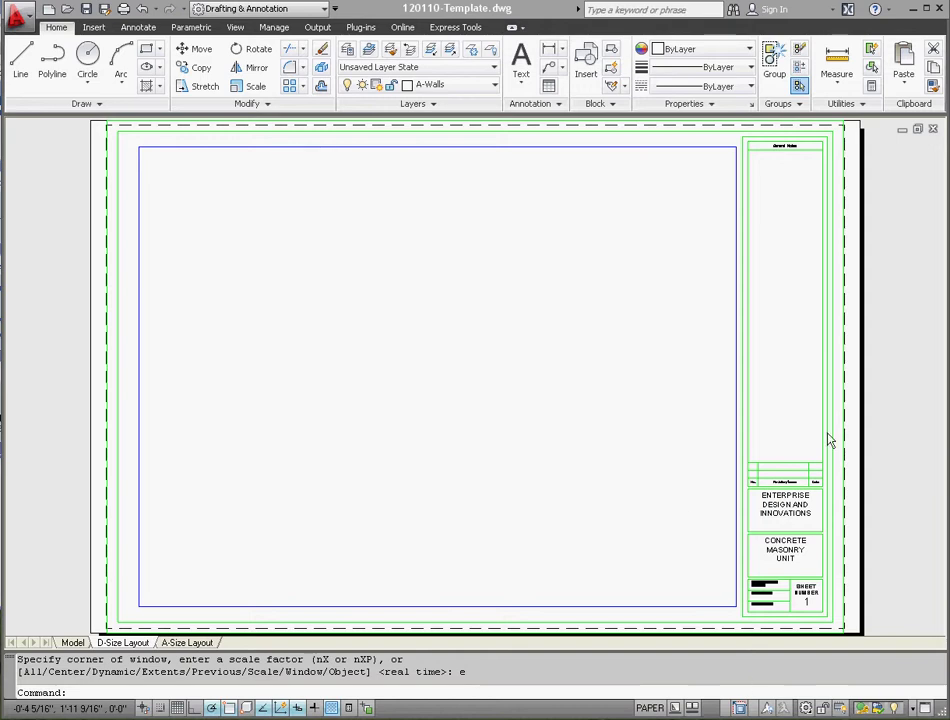
# In Drawing Window Colors, set the sheet/layout and block editor uniform backgrounds to Black, then apply.
pyautogui.rightClick(448, 250)
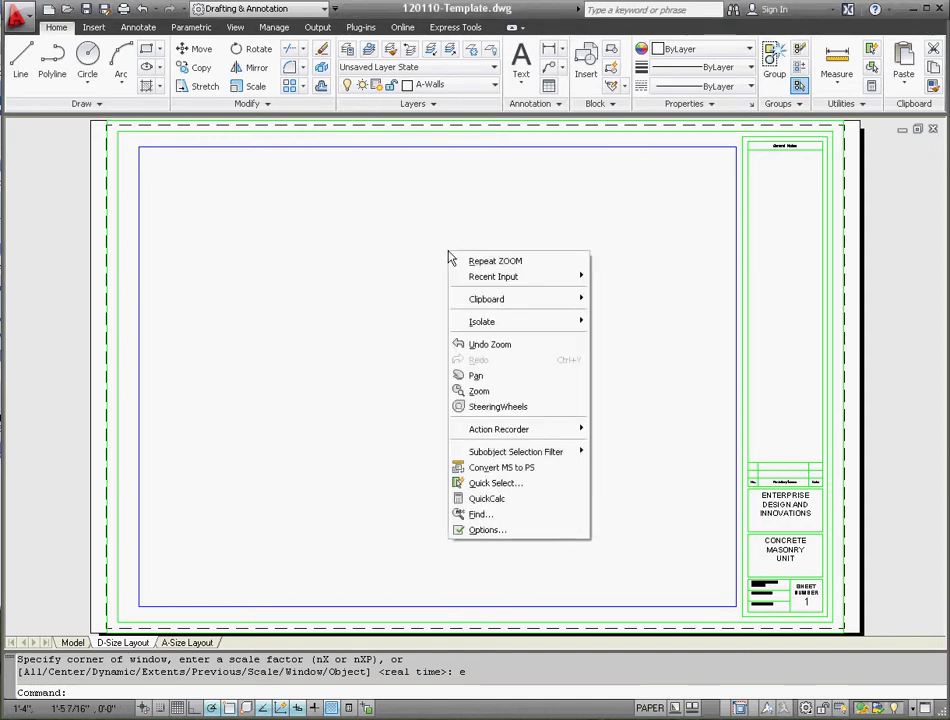
pyautogui.click(492, 533)
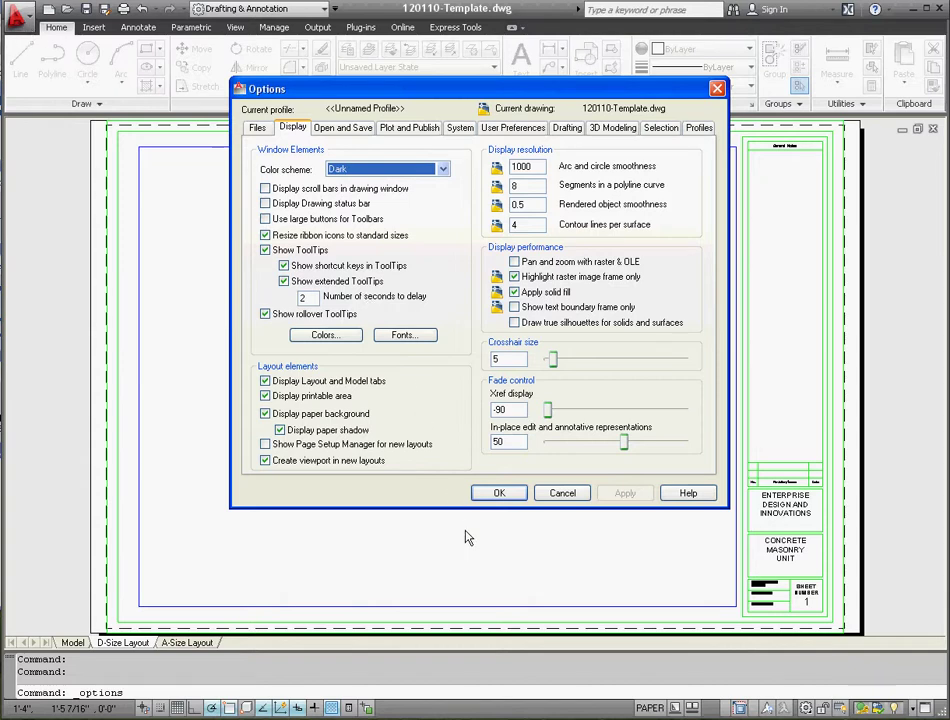
pyautogui.click(354, 337)
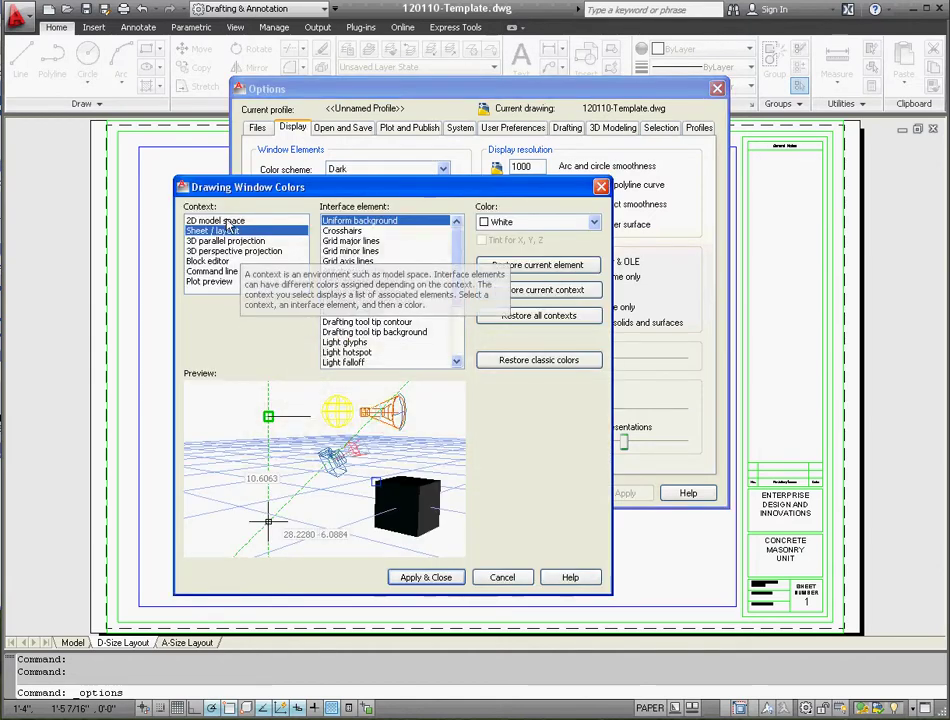
pyautogui.click(227, 221)
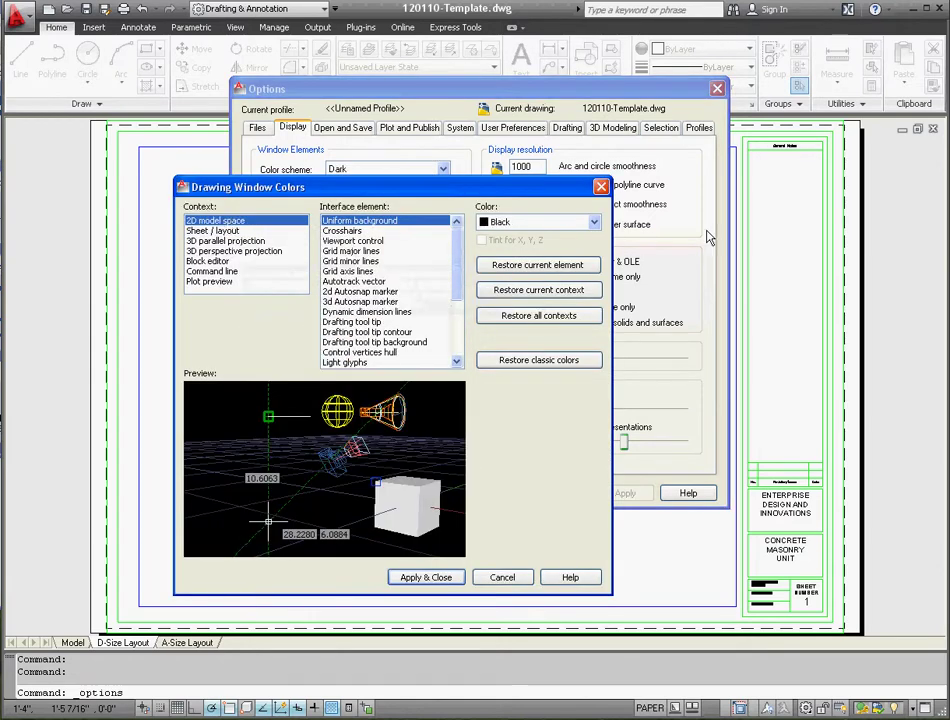
pyautogui.click(212, 231)
pyautogui.click(564, 225)
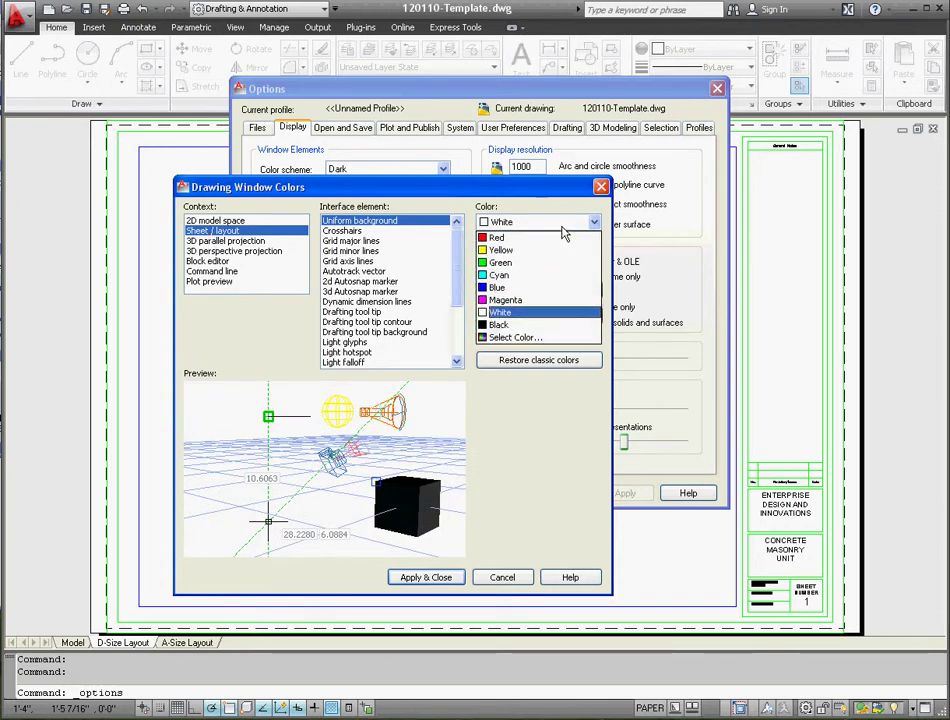
pyautogui.click(498, 325)
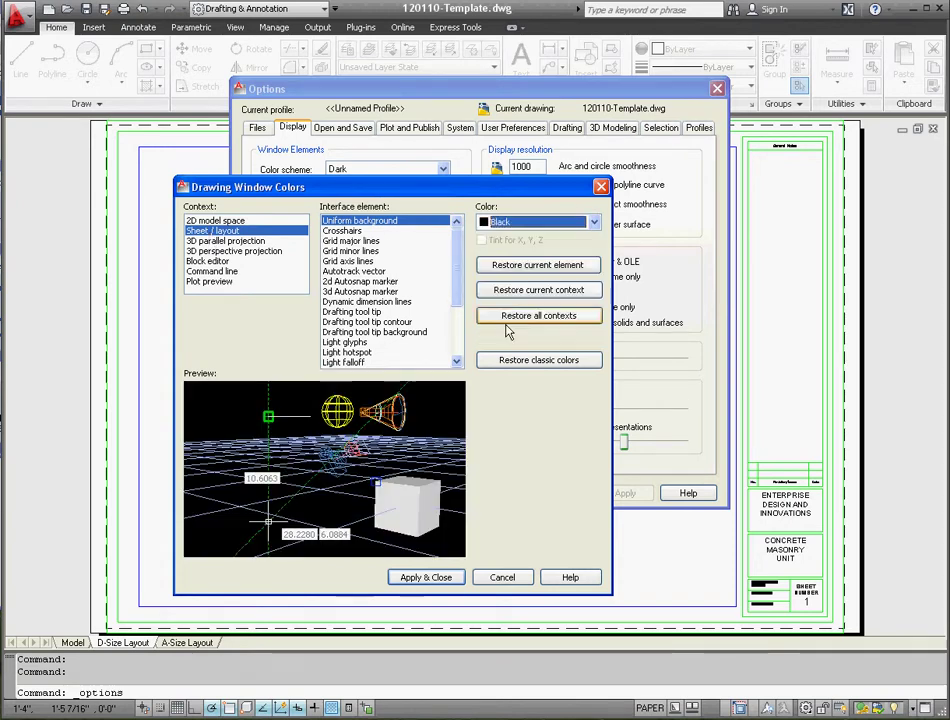
pyautogui.click(220, 261)
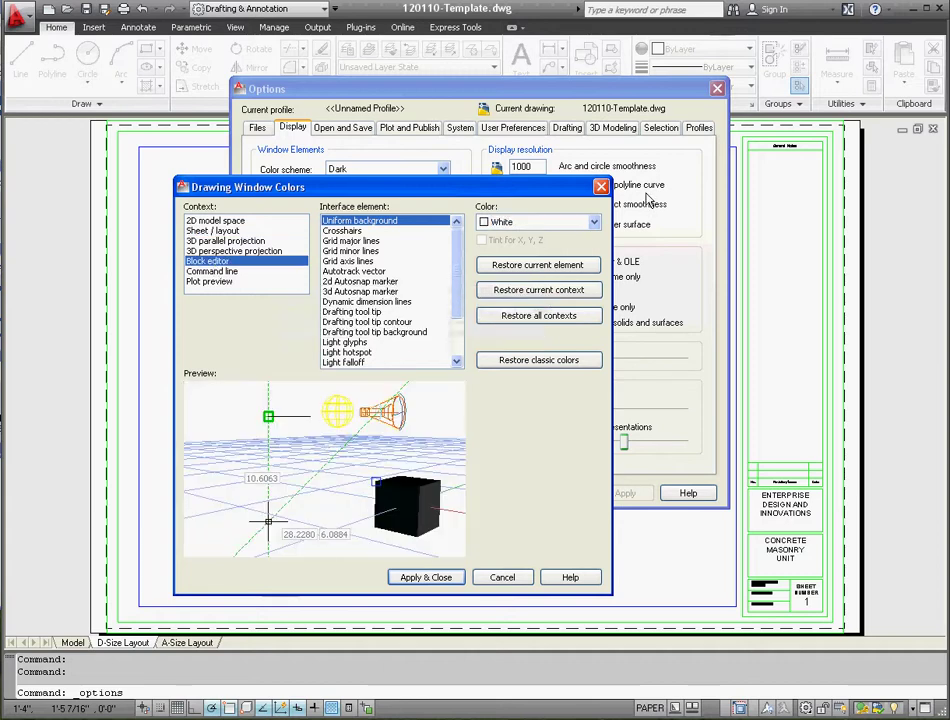
pyautogui.click(560, 222)
pyautogui.click(498, 325)
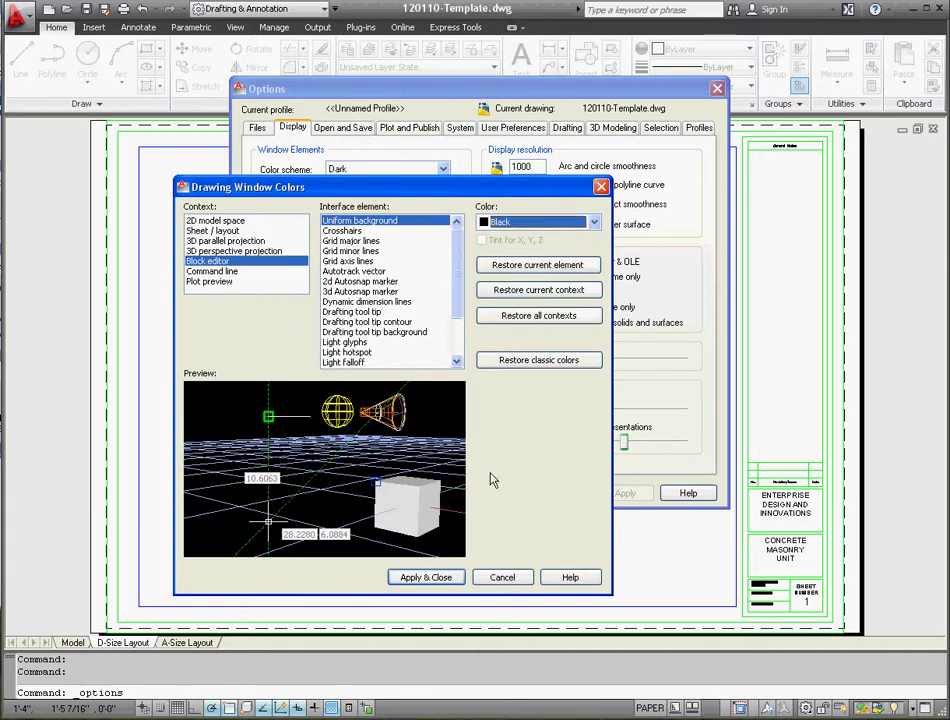
pyautogui.click(440, 578)
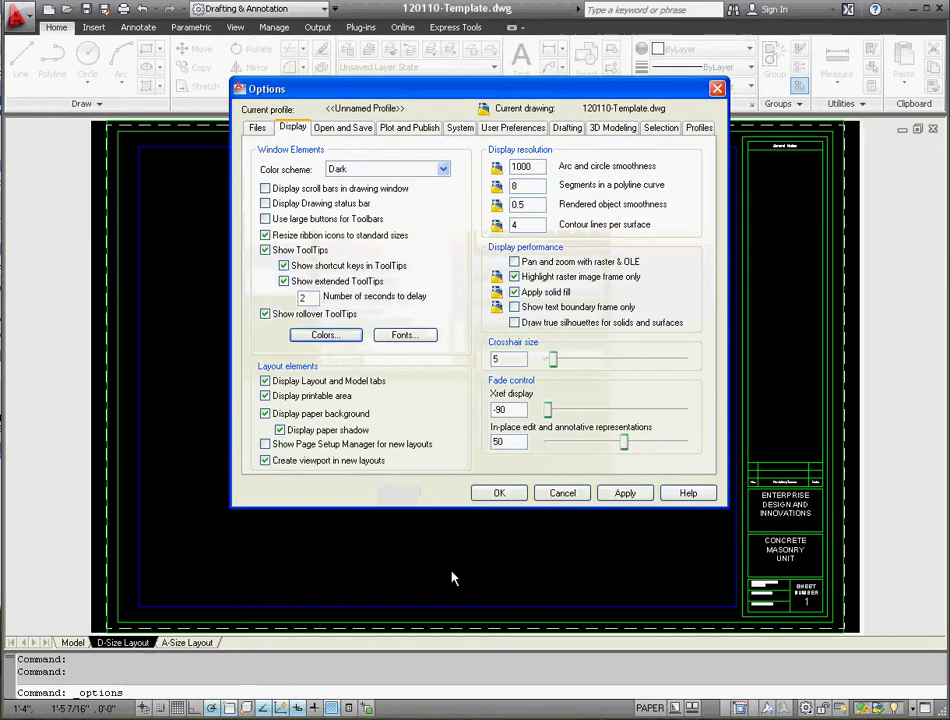
pyautogui.click(507, 496)
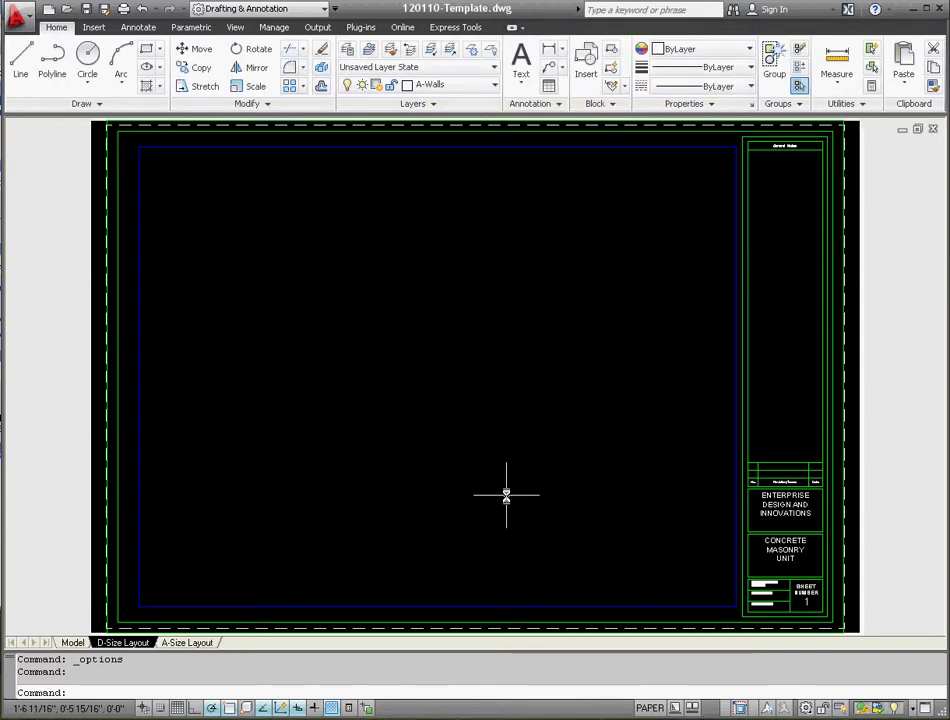
# In Drafting Settings, enable dynamic pointer input using relative coordinates.
pyautogui.hotkey('ctrl', 'a')
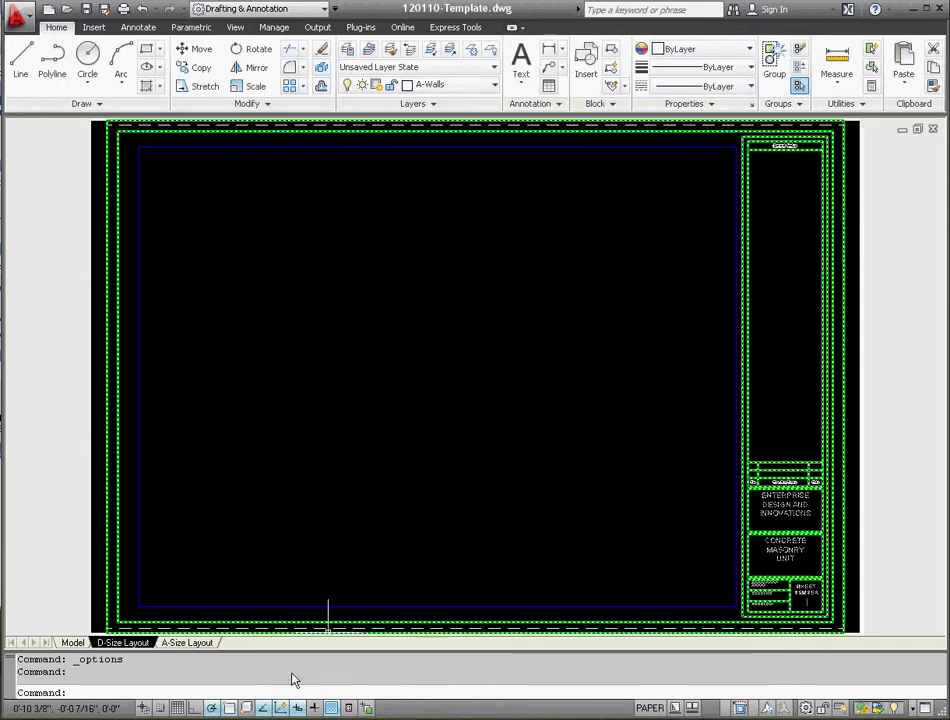
pyautogui.rightClick(215, 708)
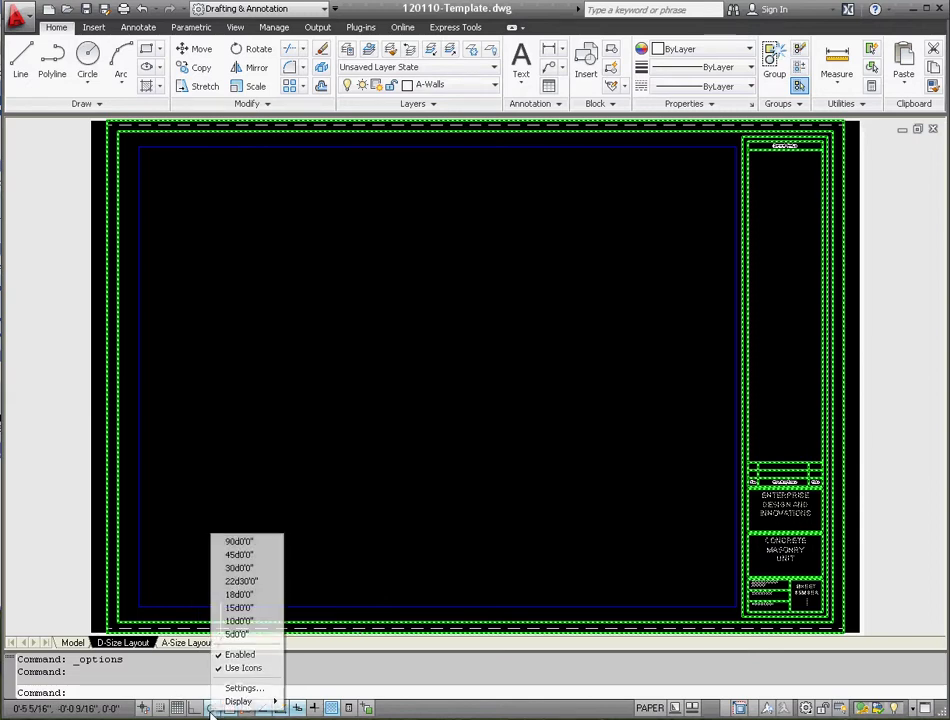
pyautogui.click(263, 690)
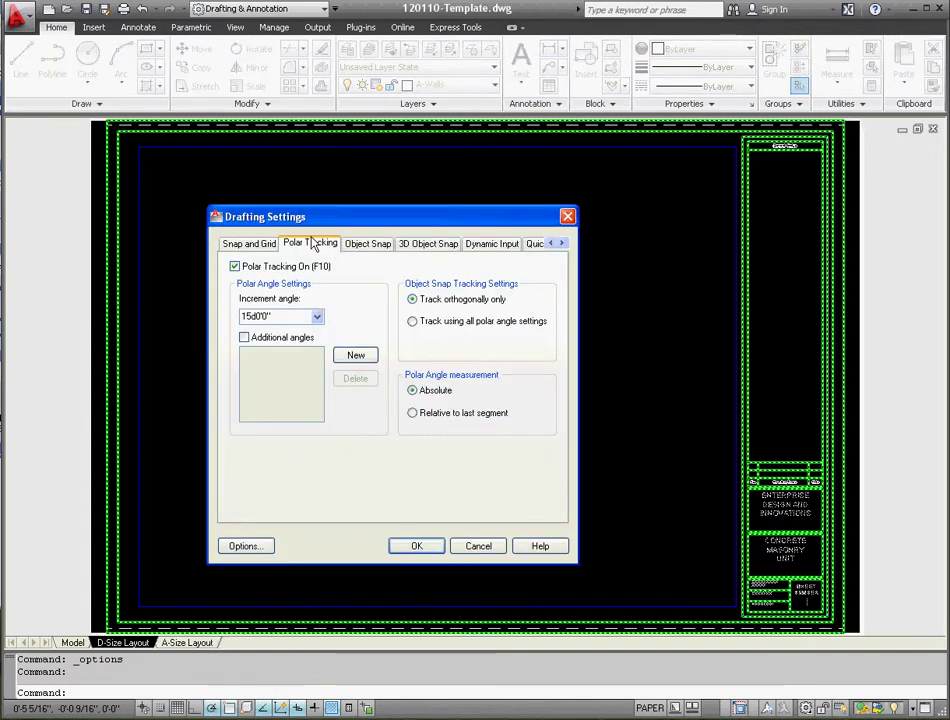
pyautogui.click(496, 246)
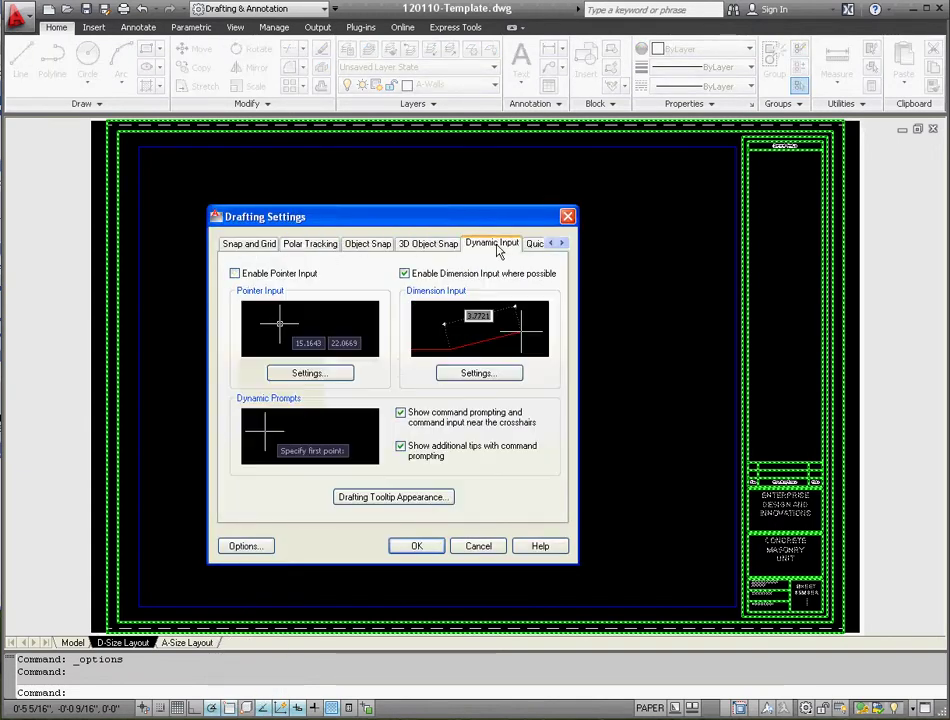
pyautogui.click(235, 274)
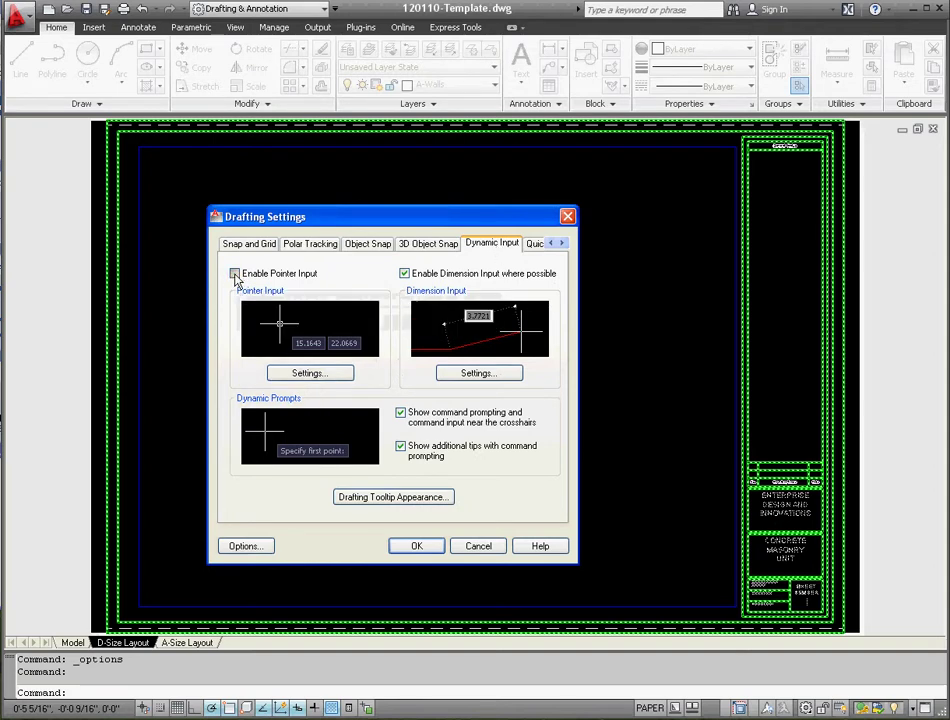
pyautogui.click(335, 373)
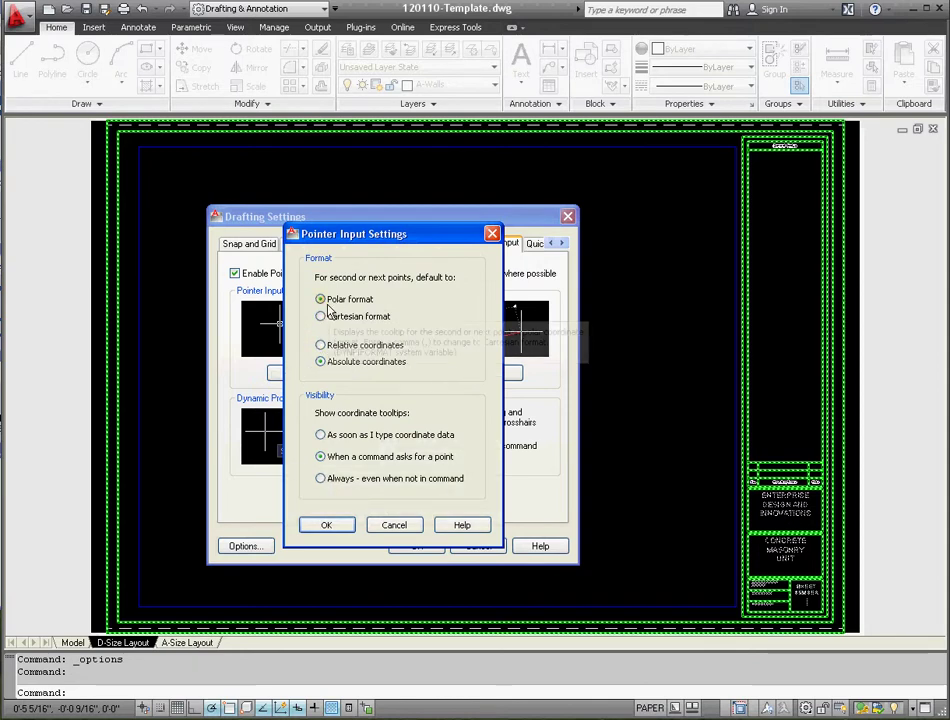
pyautogui.click(320, 345)
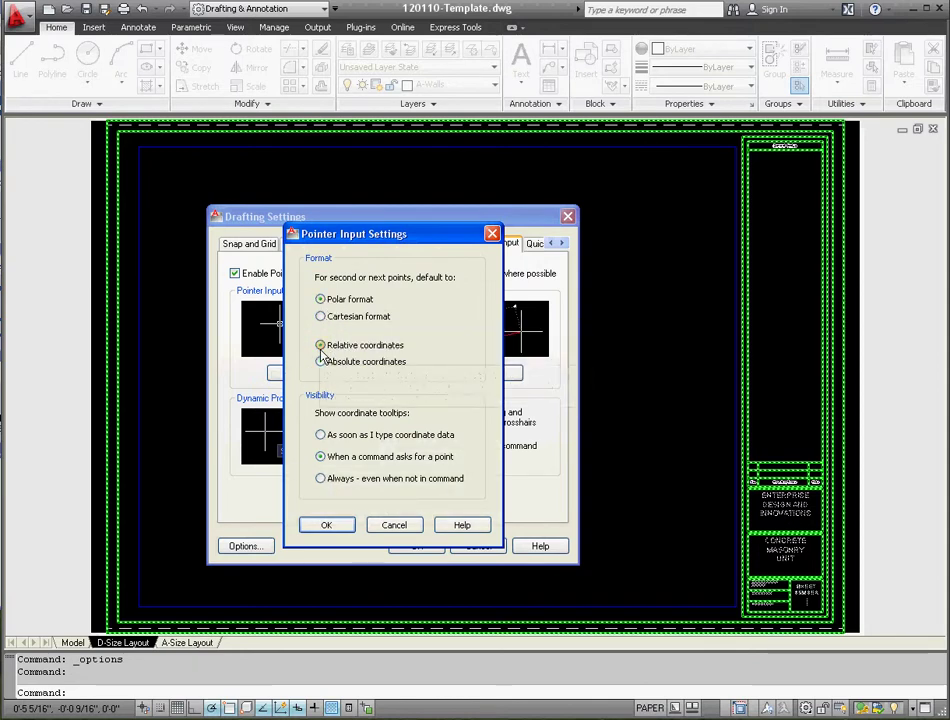
pyautogui.click(330, 526)
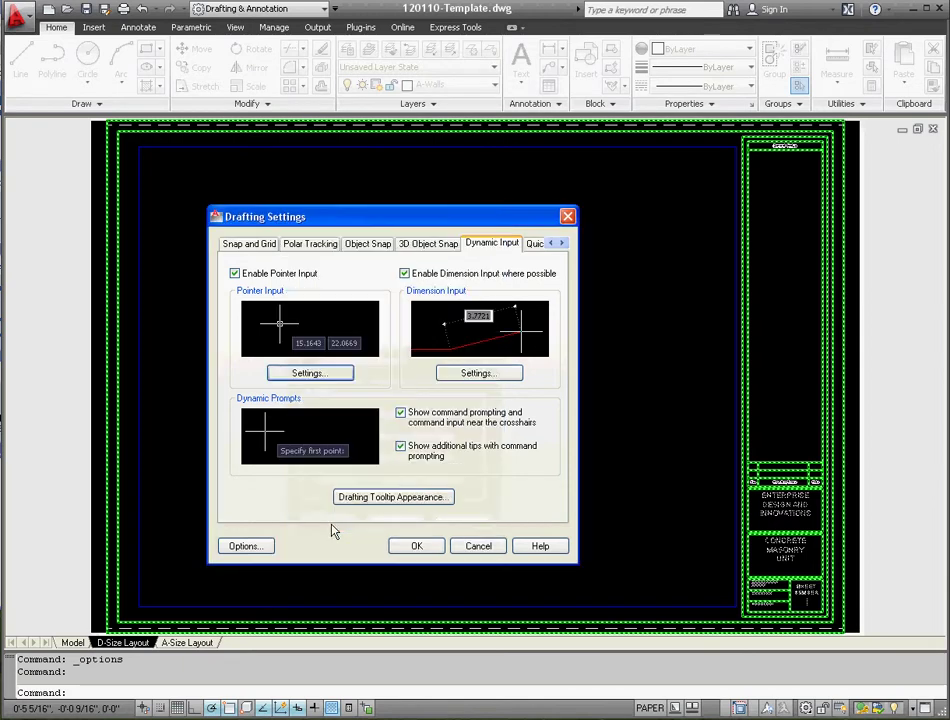
pyautogui.click(417, 548)
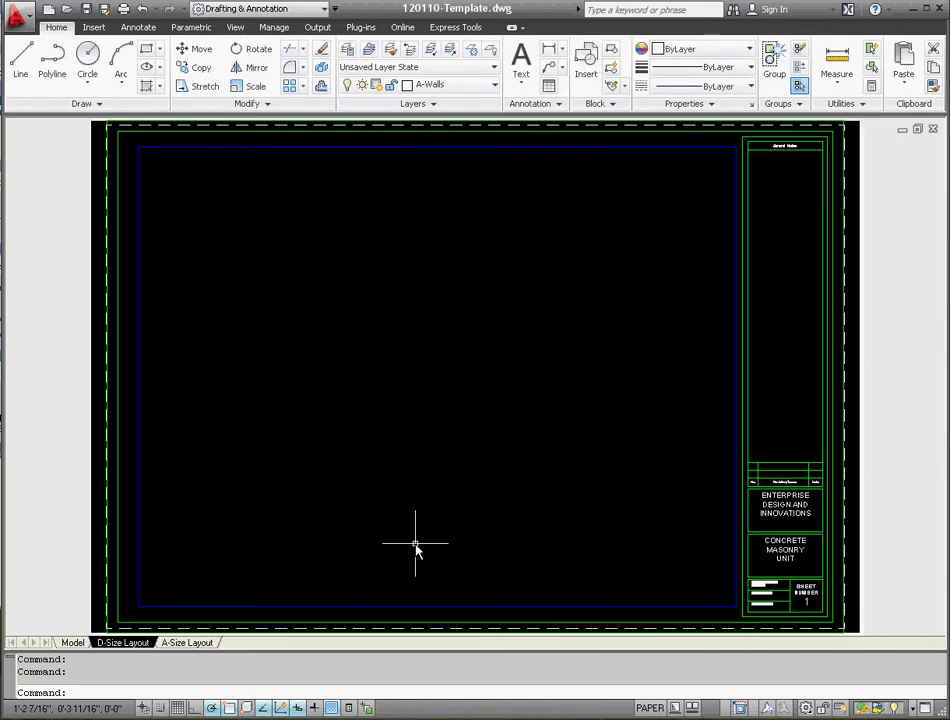
# Switch to Model, check the A-Size Layout sheet, then go back to the Model tab.
pyautogui.click(76, 646)
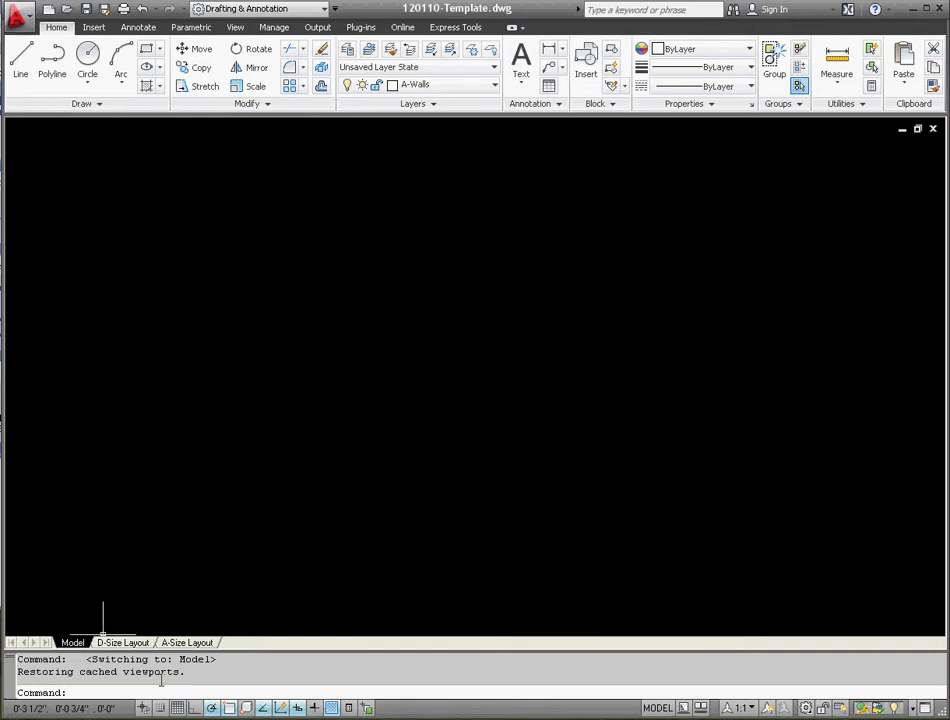
pyautogui.click(190, 644)
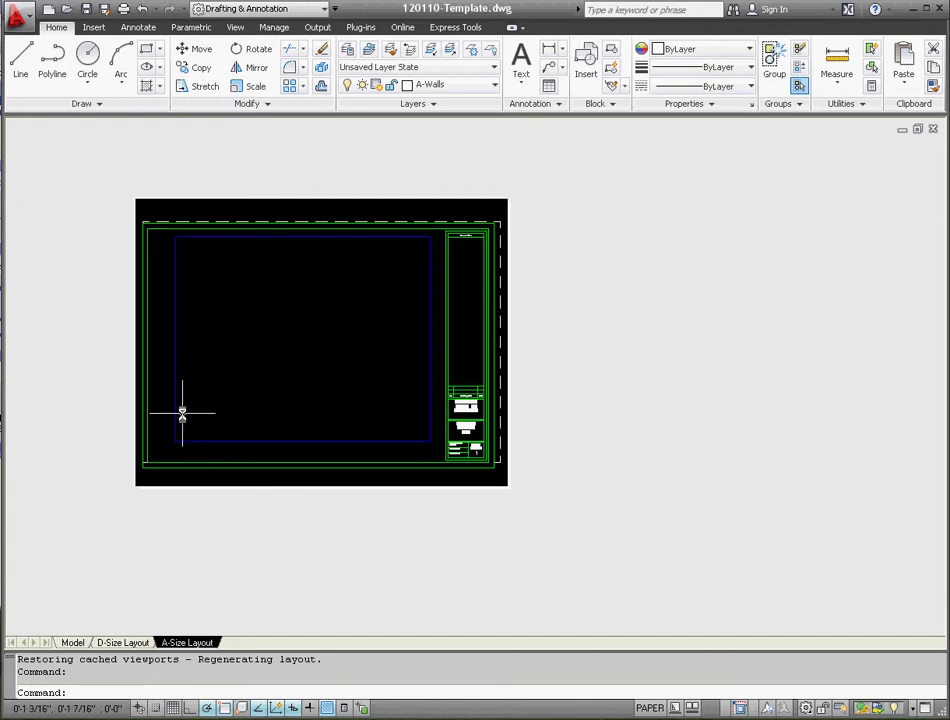
pyautogui.click(72, 643)
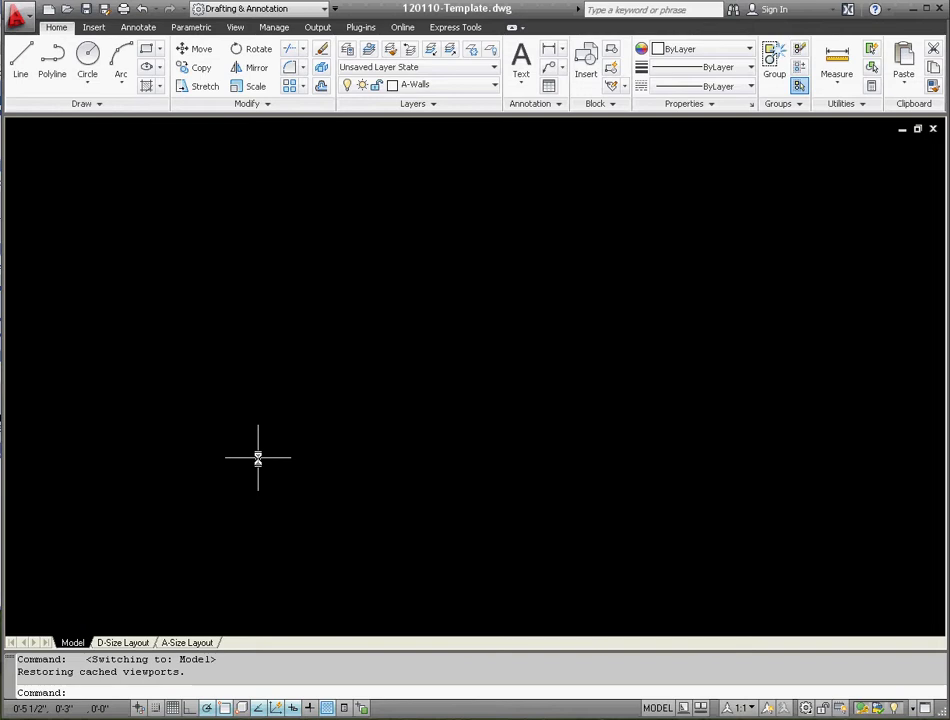
# Run UCSICON and choose ON so the X/Y axis icon appears in model space.
pyautogui.write('ucsicon')
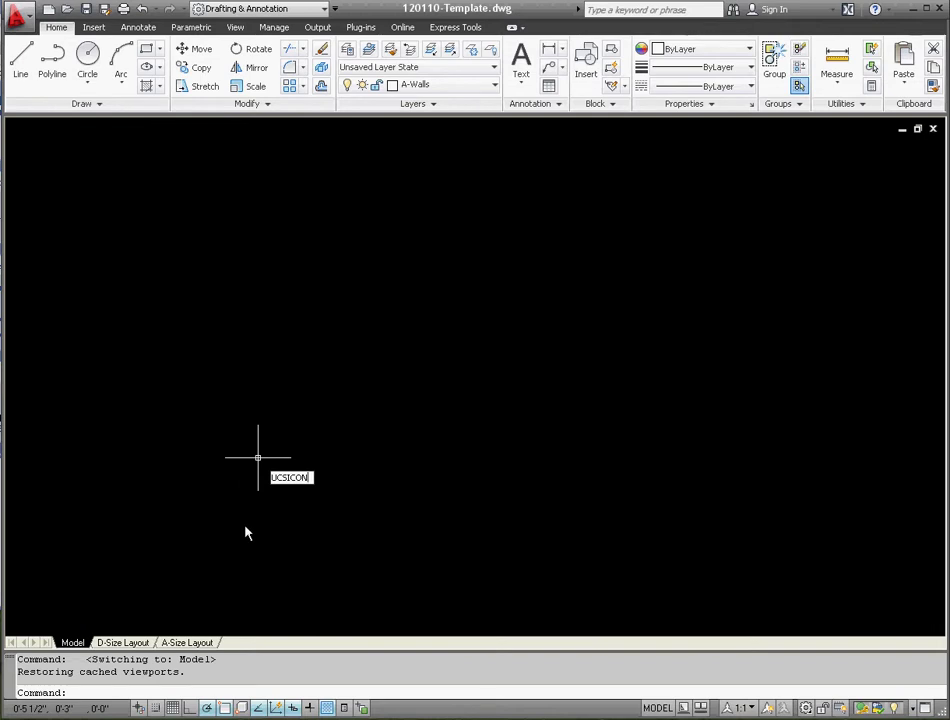
pyautogui.press('Return')
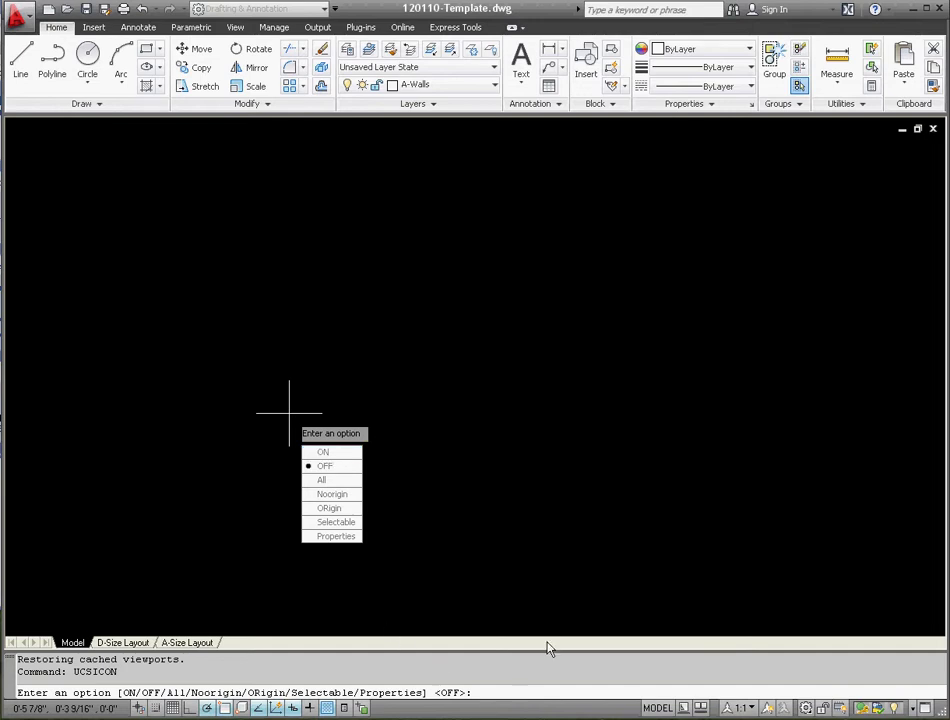
pyautogui.click(330, 452)
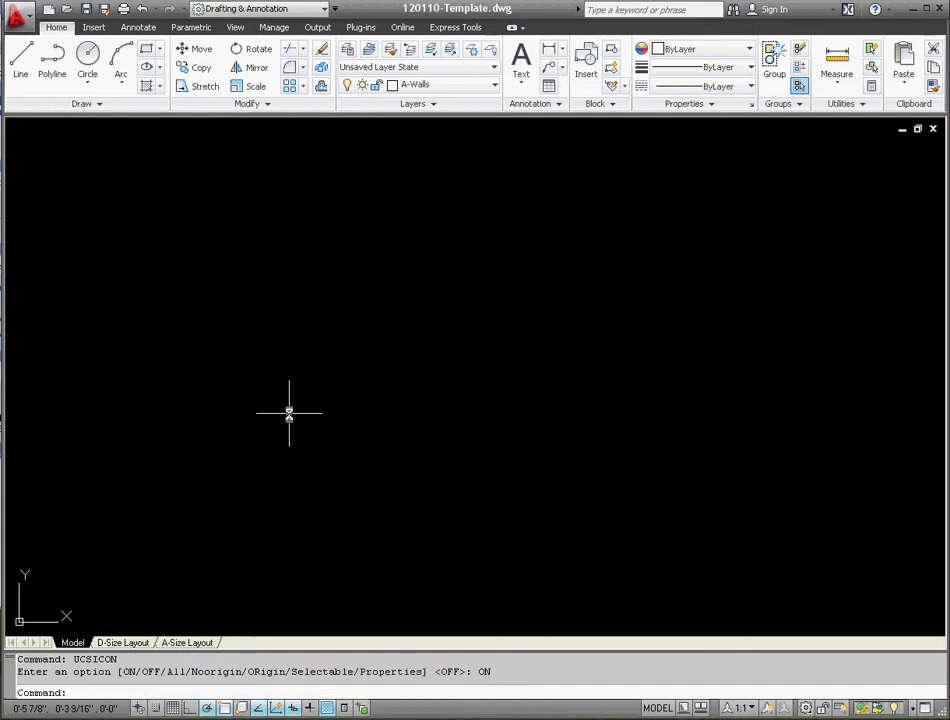
pyautogui.scroll(-2, 263, 354)
pyautogui.scroll(2, 403, 443)
pyautogui.scroll(-2, 403, 446)
pyautogui.scroll(2, 403, 447)
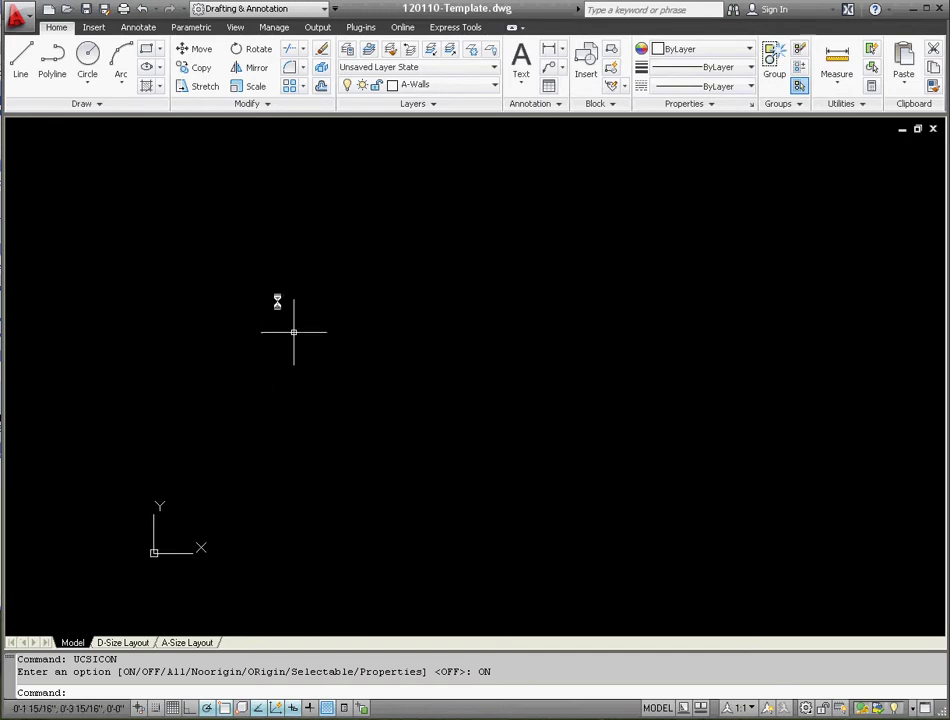
# Draw a wide rectangle in model space by picking two opposite corners.
pyautogui.click(147, 48)
pyautogui.click(179, 371)
pyautogui.click(587, 521)
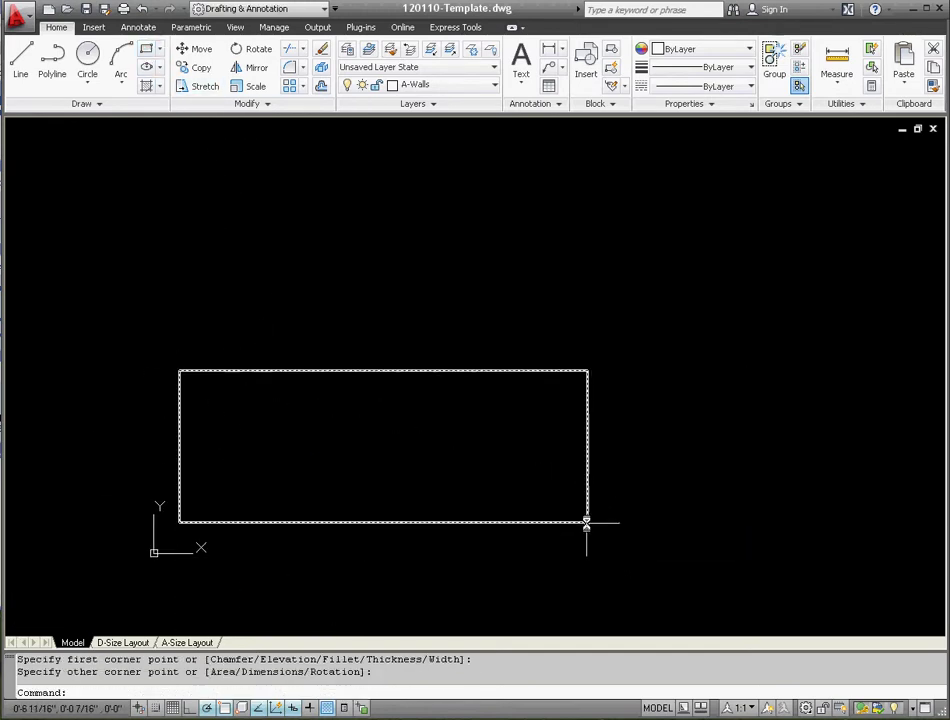
# On the A-Size Layout, stretch the viewport's left corners leftward to frame the rectangle.
pyautogui.click(188, 642)
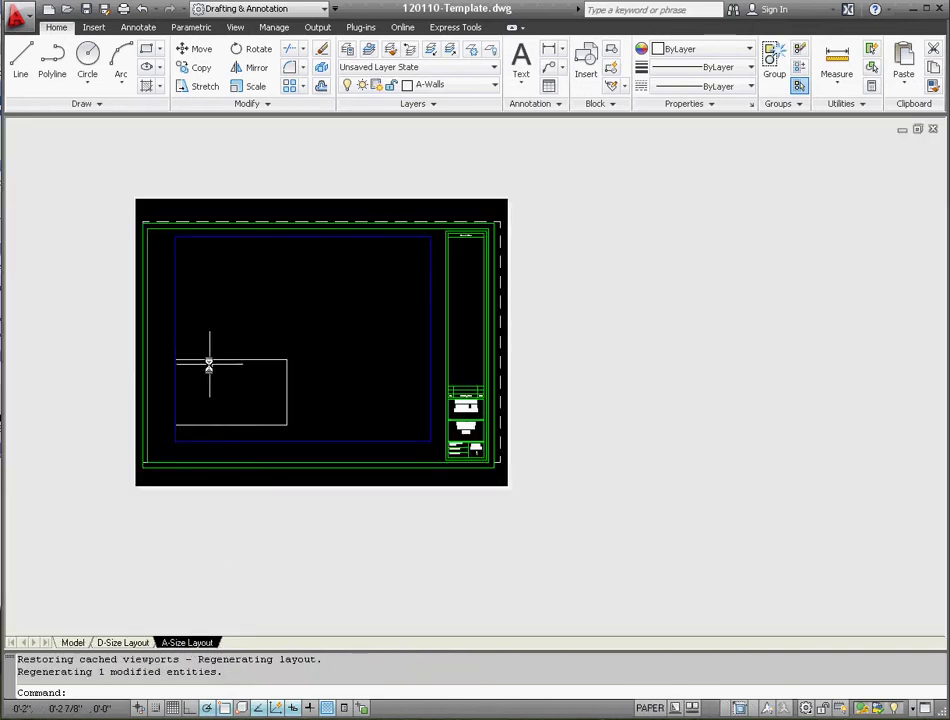
pyautogui.click(176, 318)
pyautogui.click(187, 330)
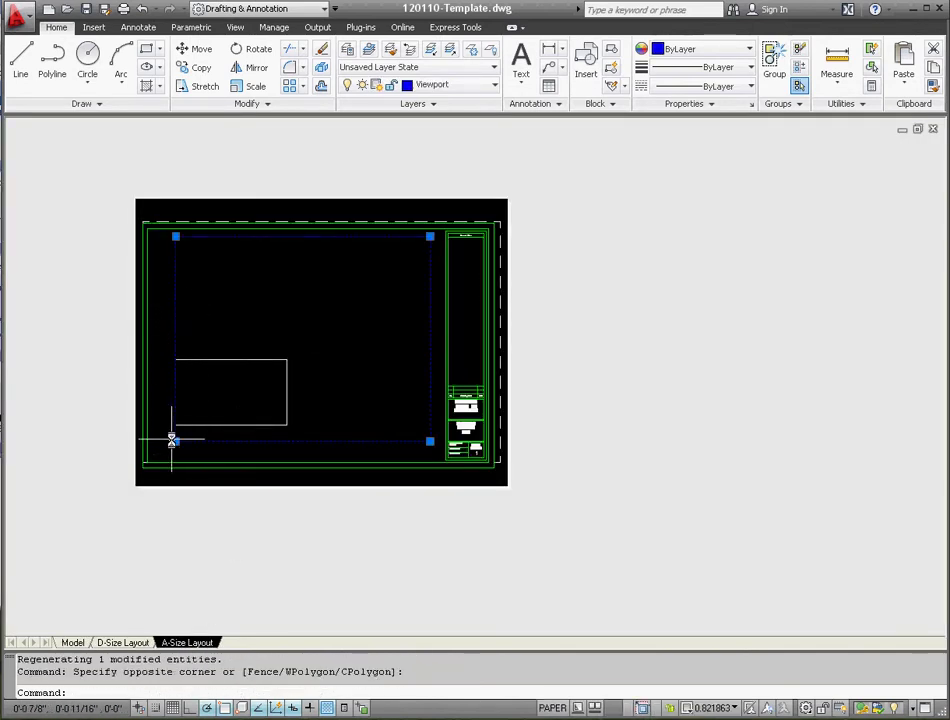
pyautogui.click(175, 441)
pyautogui.click(173, 438)
pyautogui.click(174, 440)
pyautogui.click(162, 446)
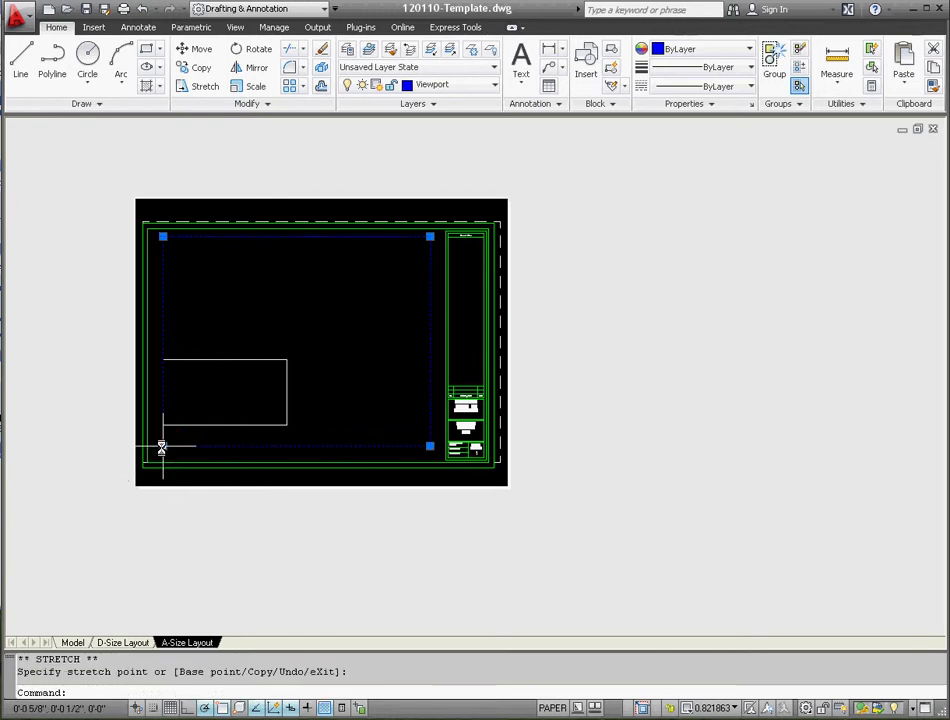
pyautogui.click(75, 643)
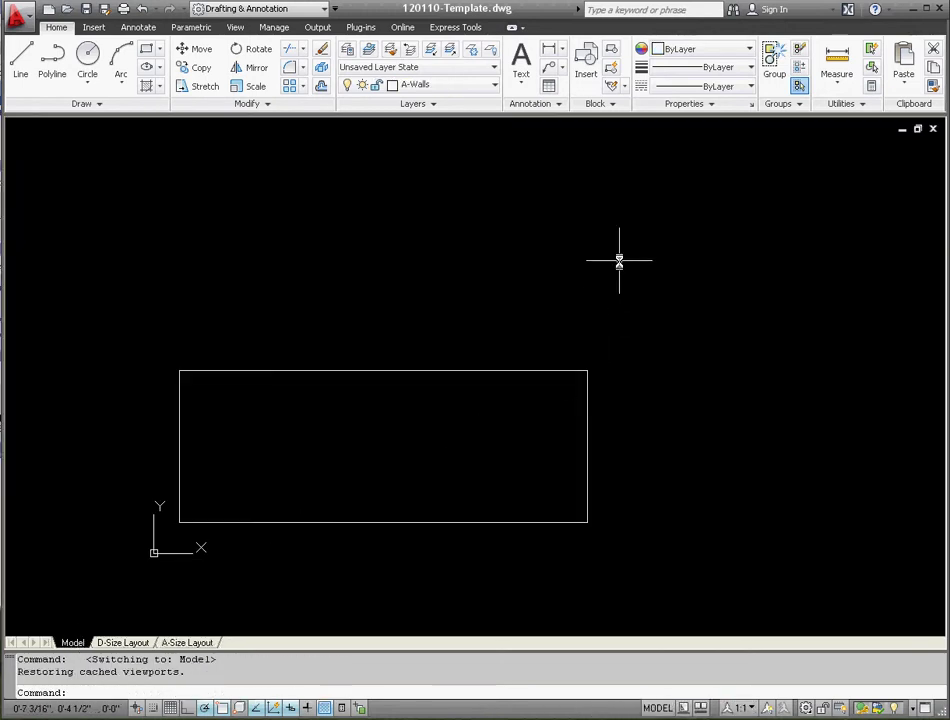
# Open Properties from the View tab, dock it on the right edge, and select the rectangle.
pyautogui.click(94, 29)
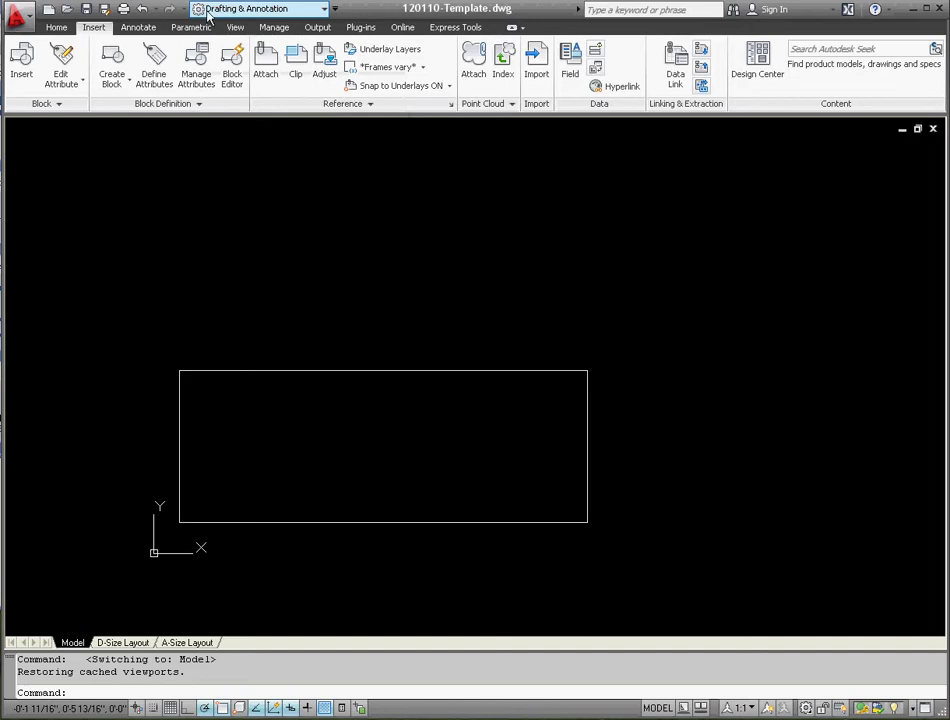
pyautogui.click(234, 29)
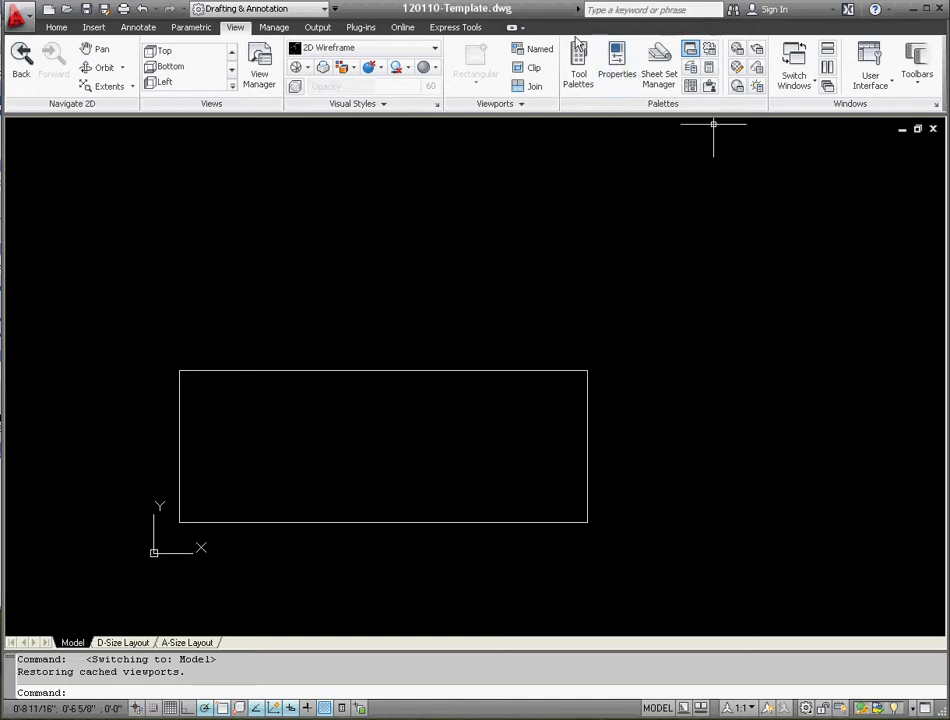
pyautogui.click(628, 68)
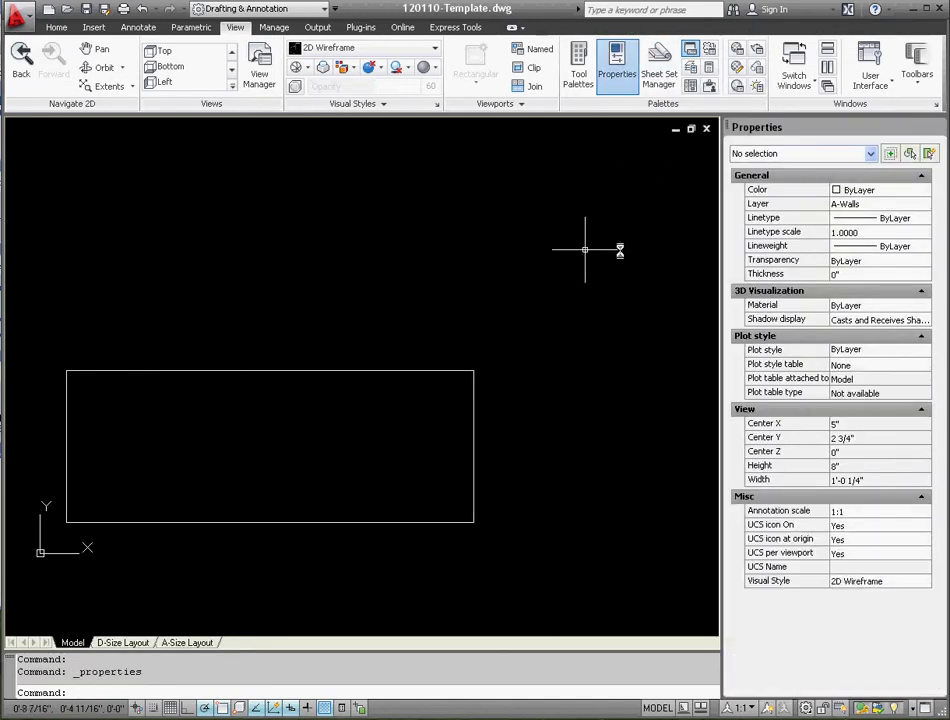
pyautogui.moveTo(857, 127)
pyautogui.mouseDown()
pyautogui.moveTo(623, 201)
pyautogui.moveTo(504, 181)
pyautogui.mouseUp()
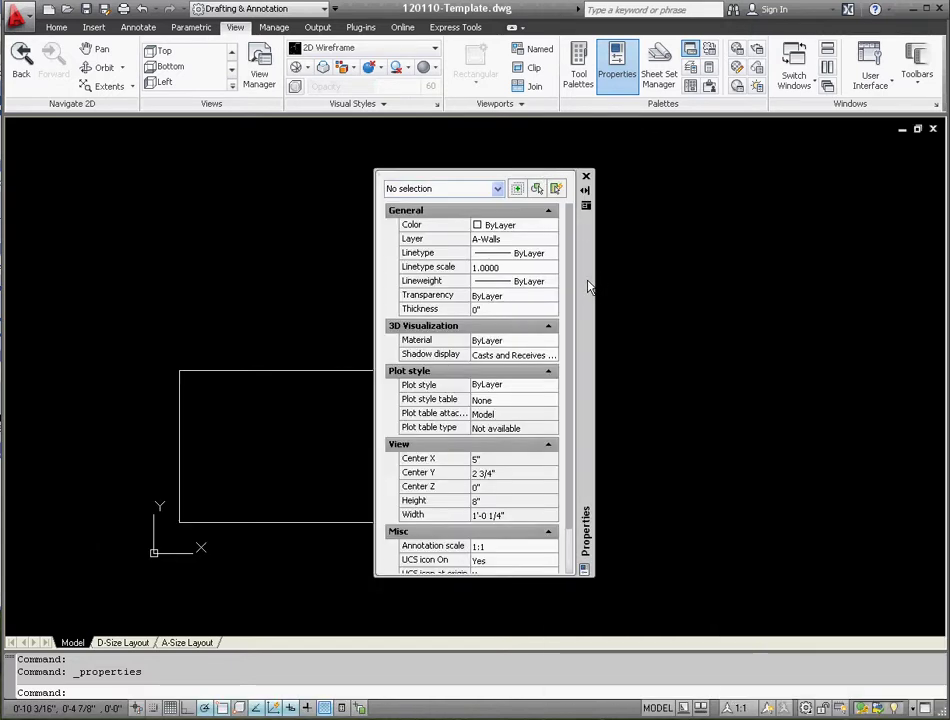
pyautogui.moveTo(586, 283); pyautogui.dragTo(921, 270)
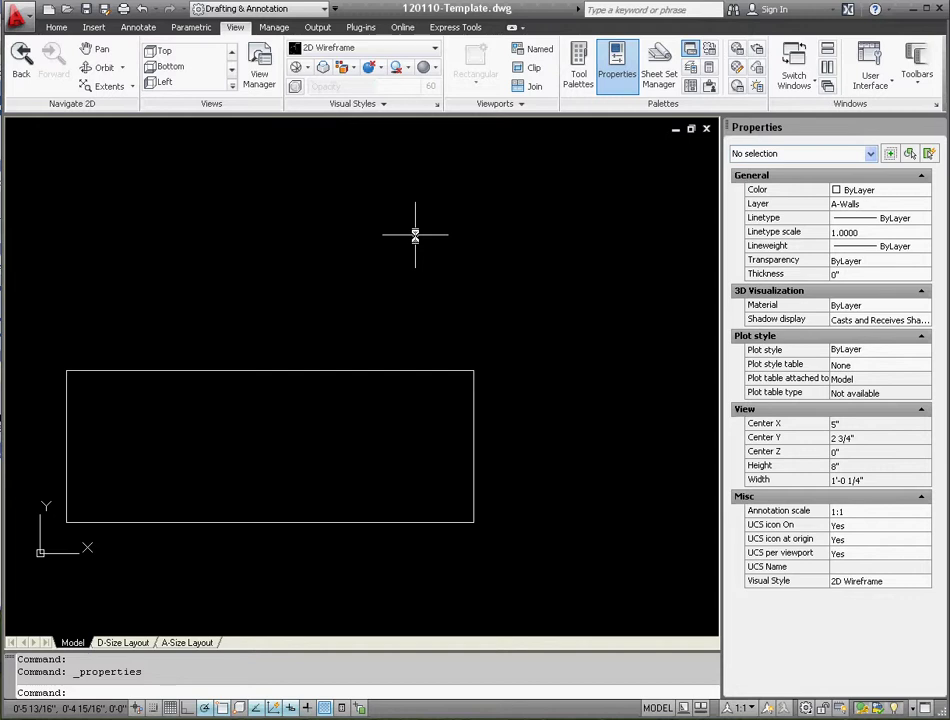
pyautogui.click(398, 492)
pyautogui.click(319, 309)
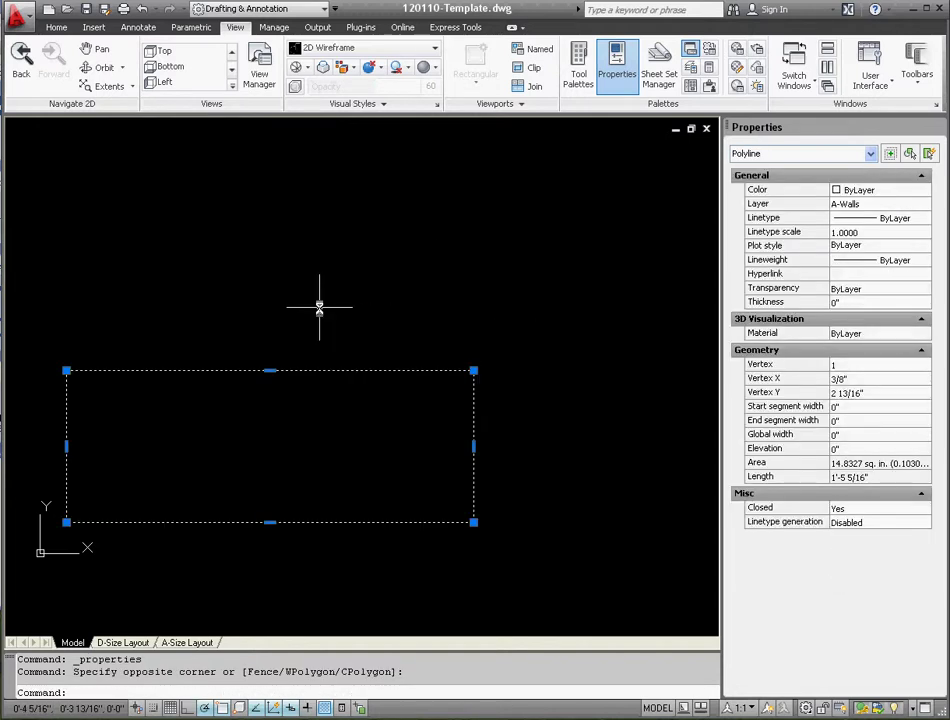